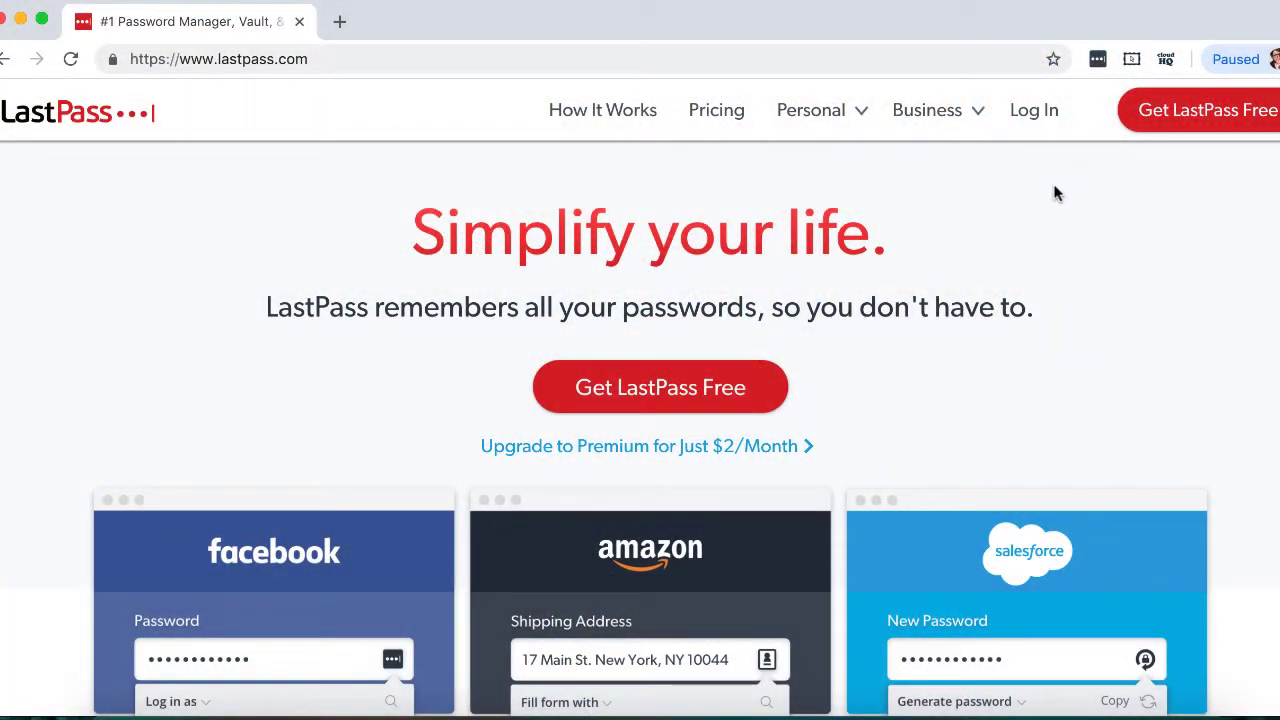
- Start a free LastPass account and enter the account email address
click(1160, 125)
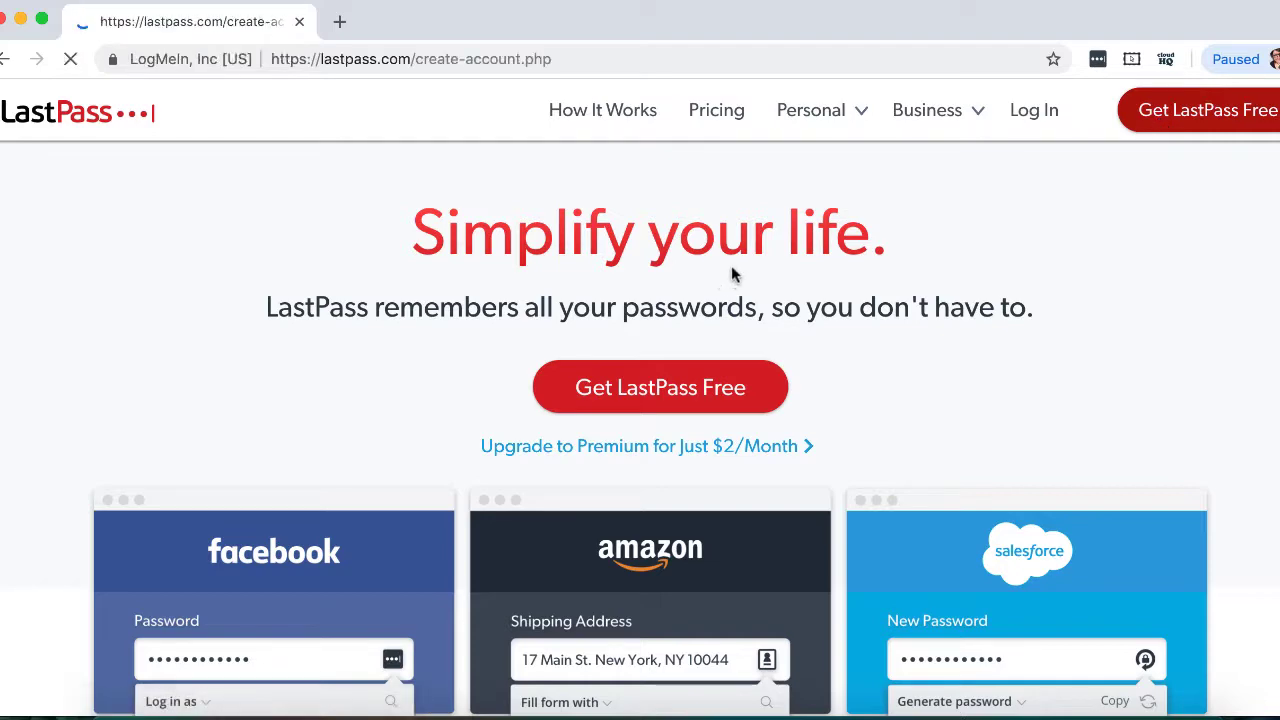
click(850, 391)
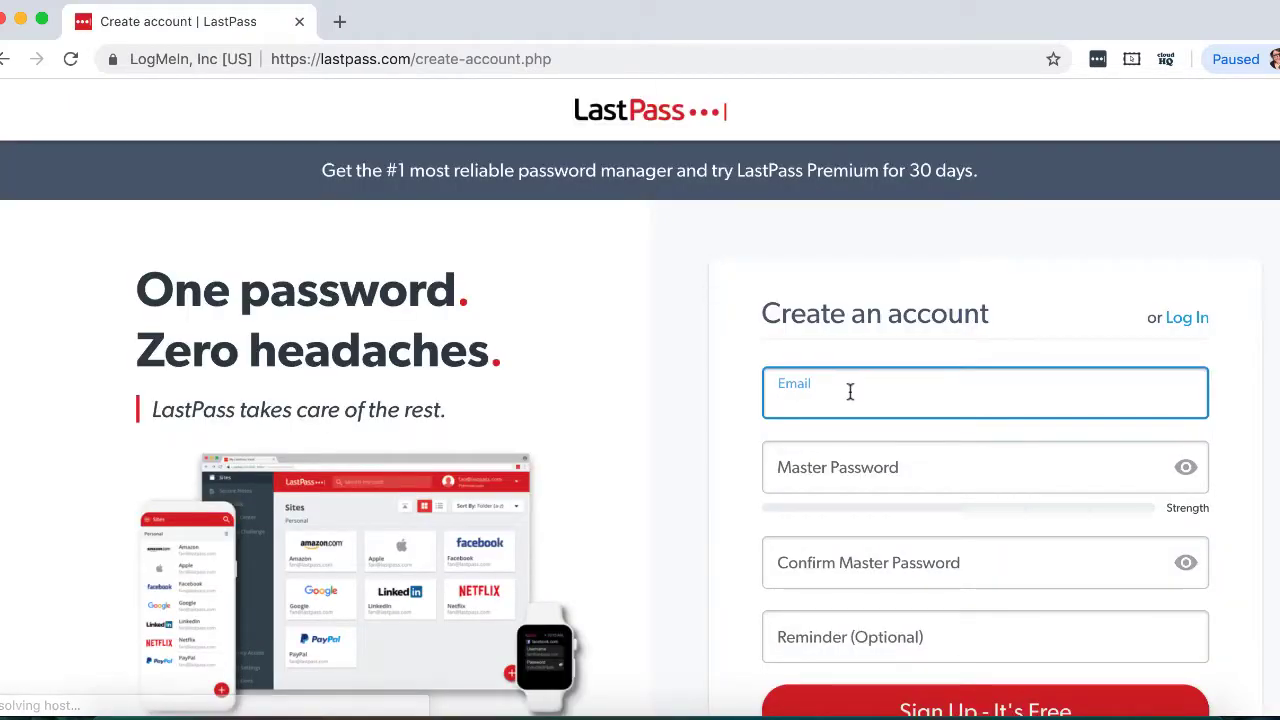
scroll(850, 395, down, 2)
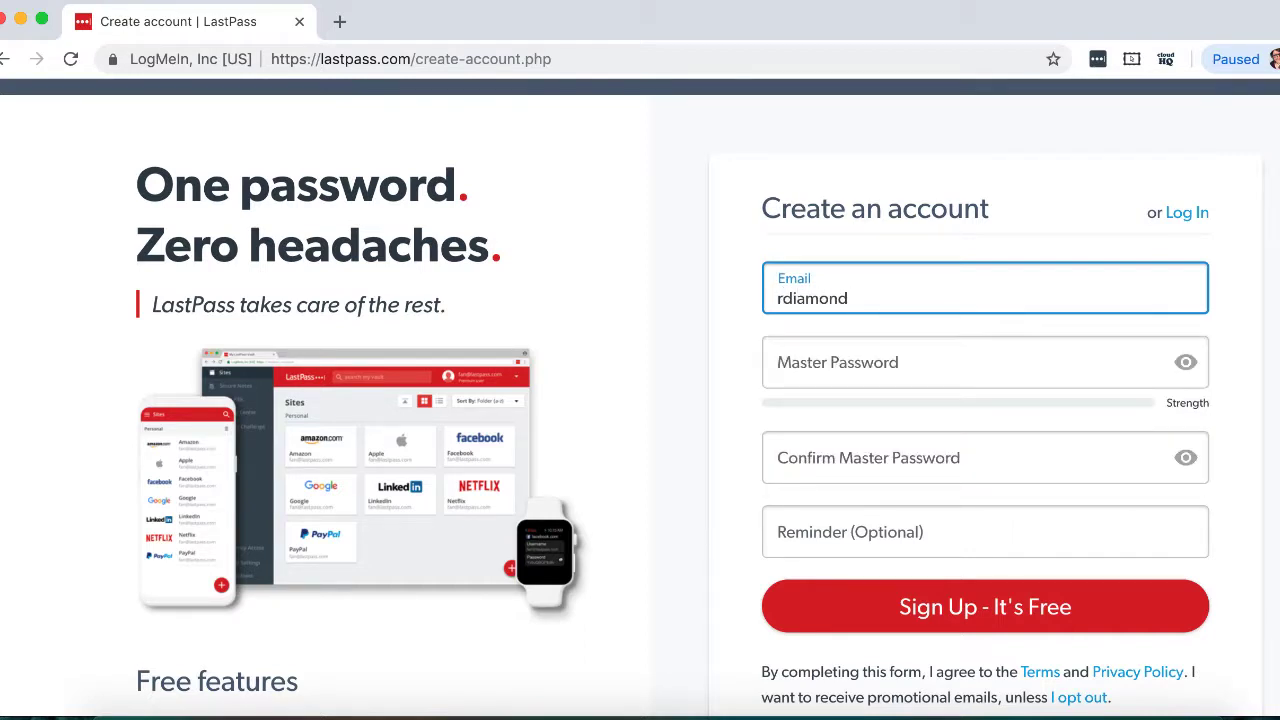
- Fill in the master password, its matching confirmation, and the passphrase reminder
click(843, 372)
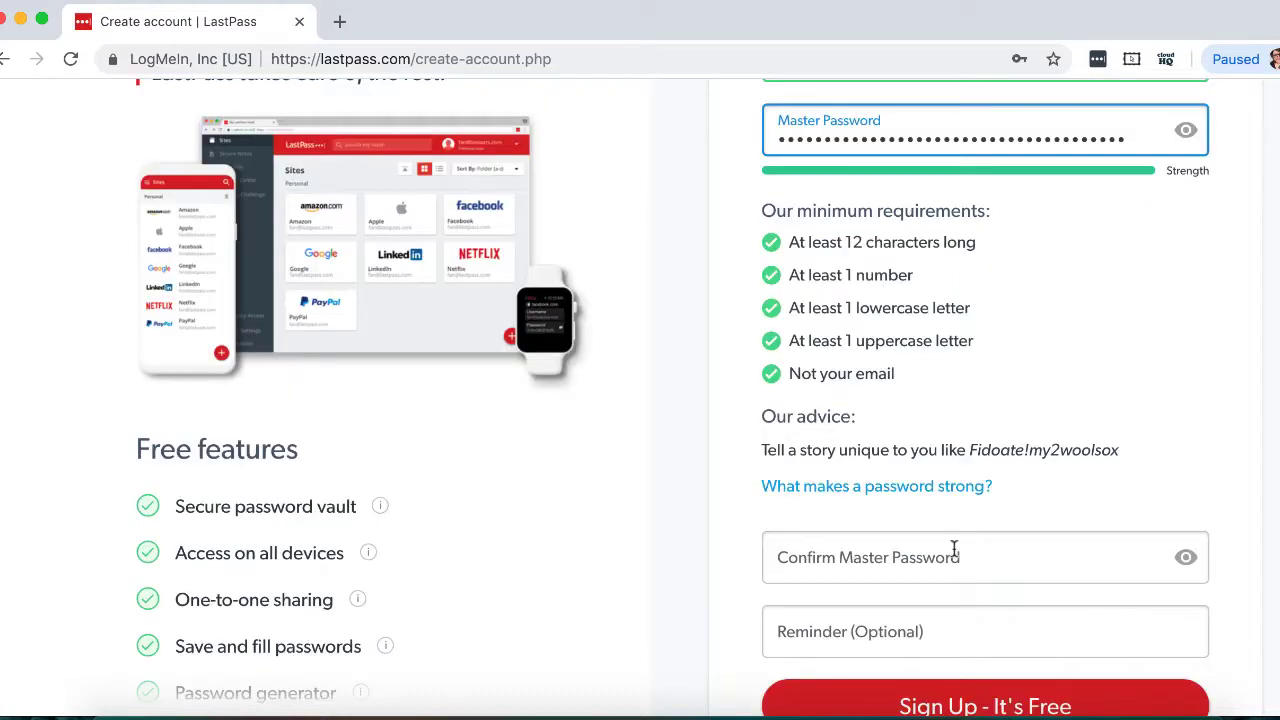
click(954, 551)
scroll(953, 549, down, 3)
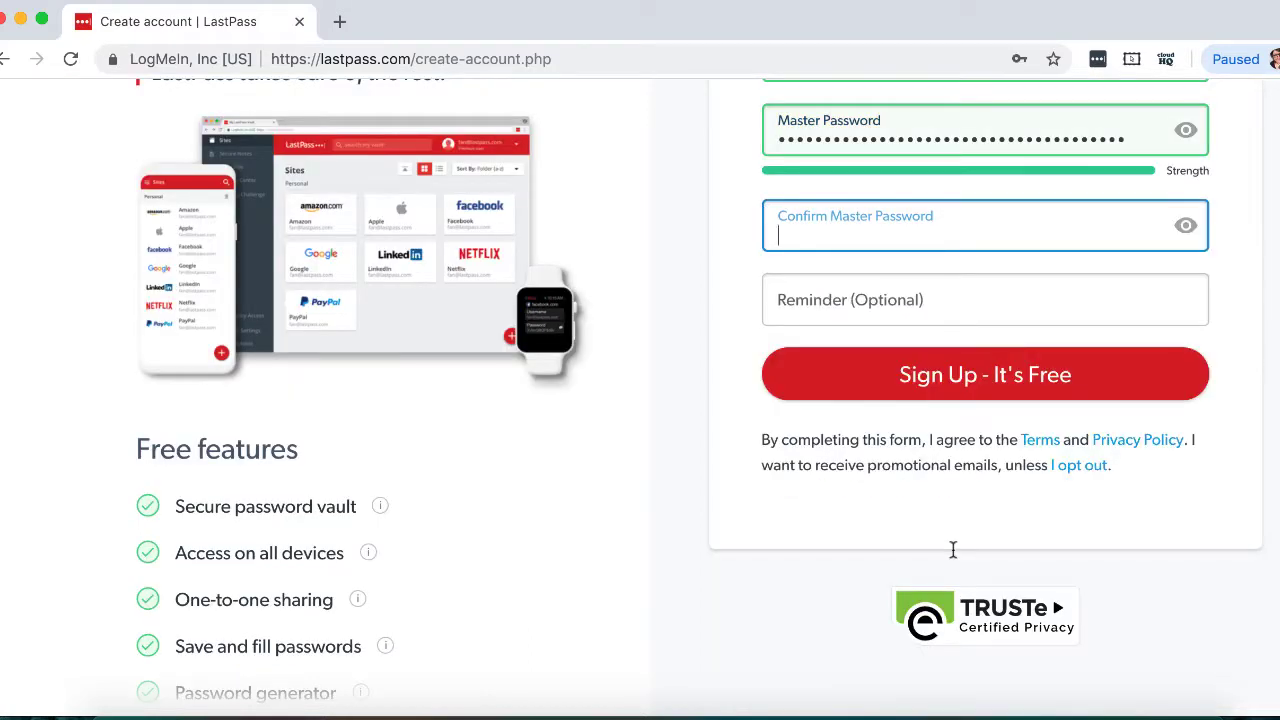
key(super+v)
click(907, 316)
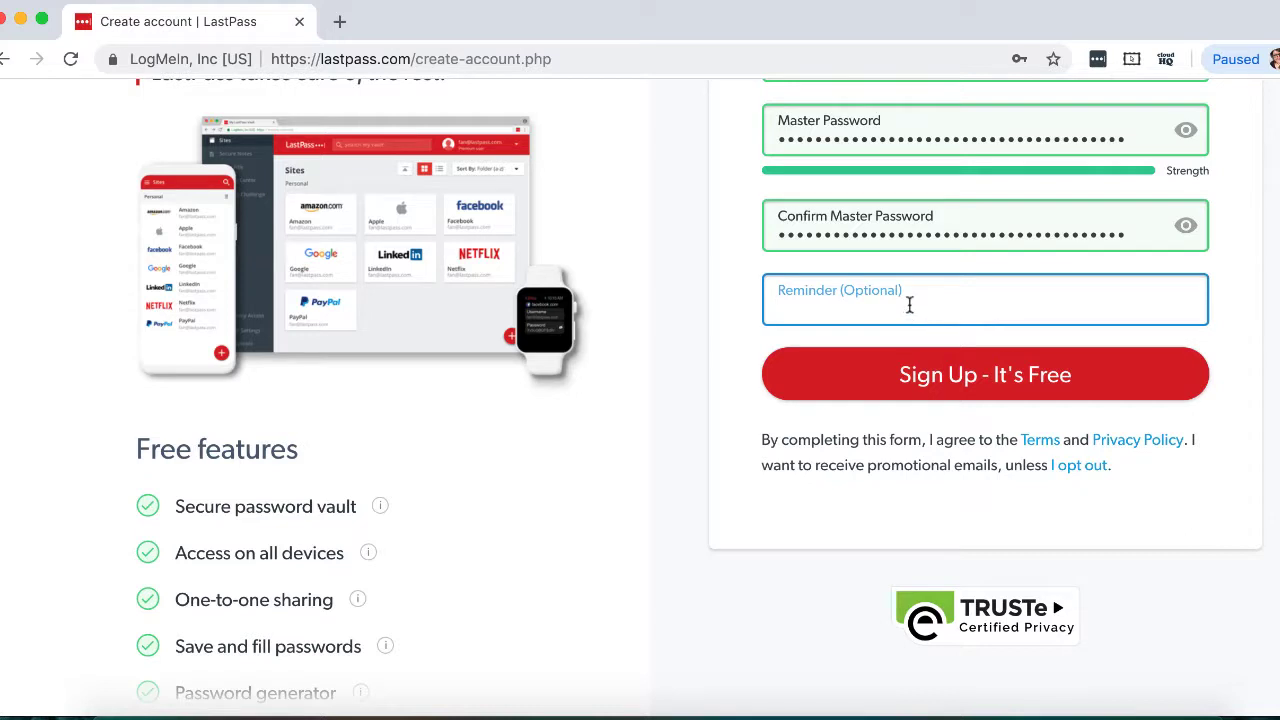
key(super+v)
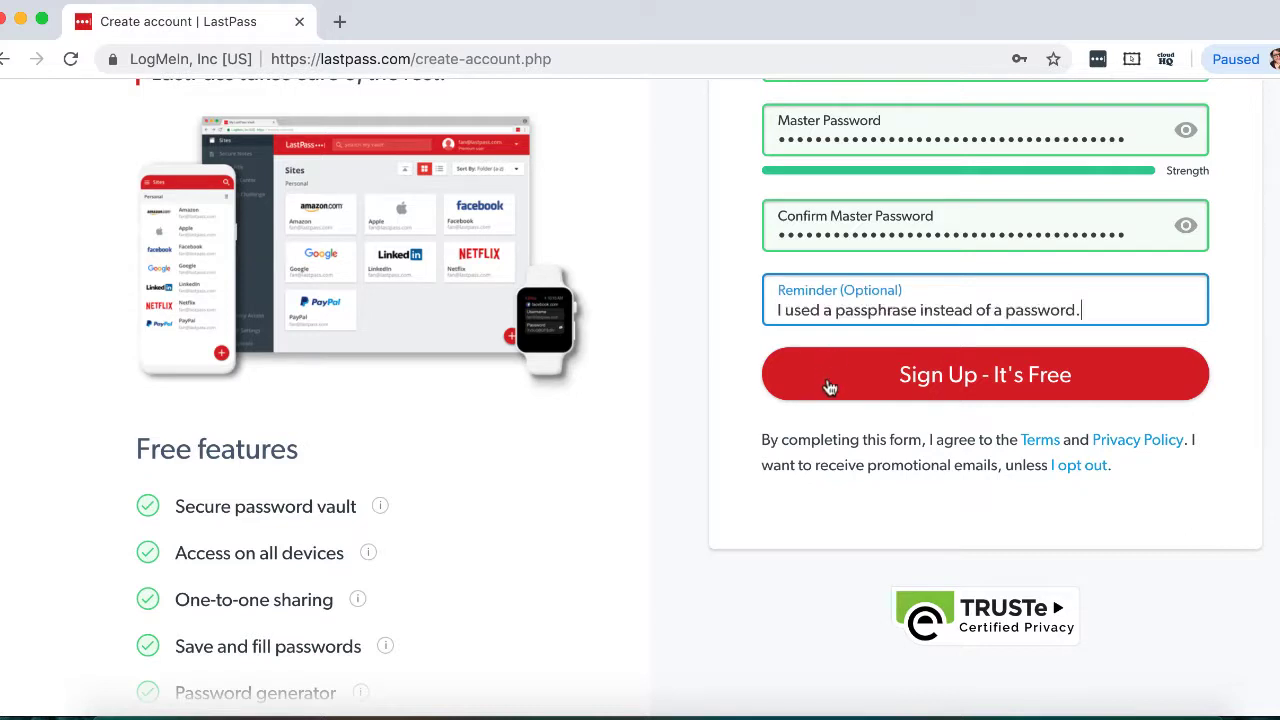
- Submit the sign-up, dismiss Chrome's save-password offer, and scroll through the Welcome page
click(829, 386)
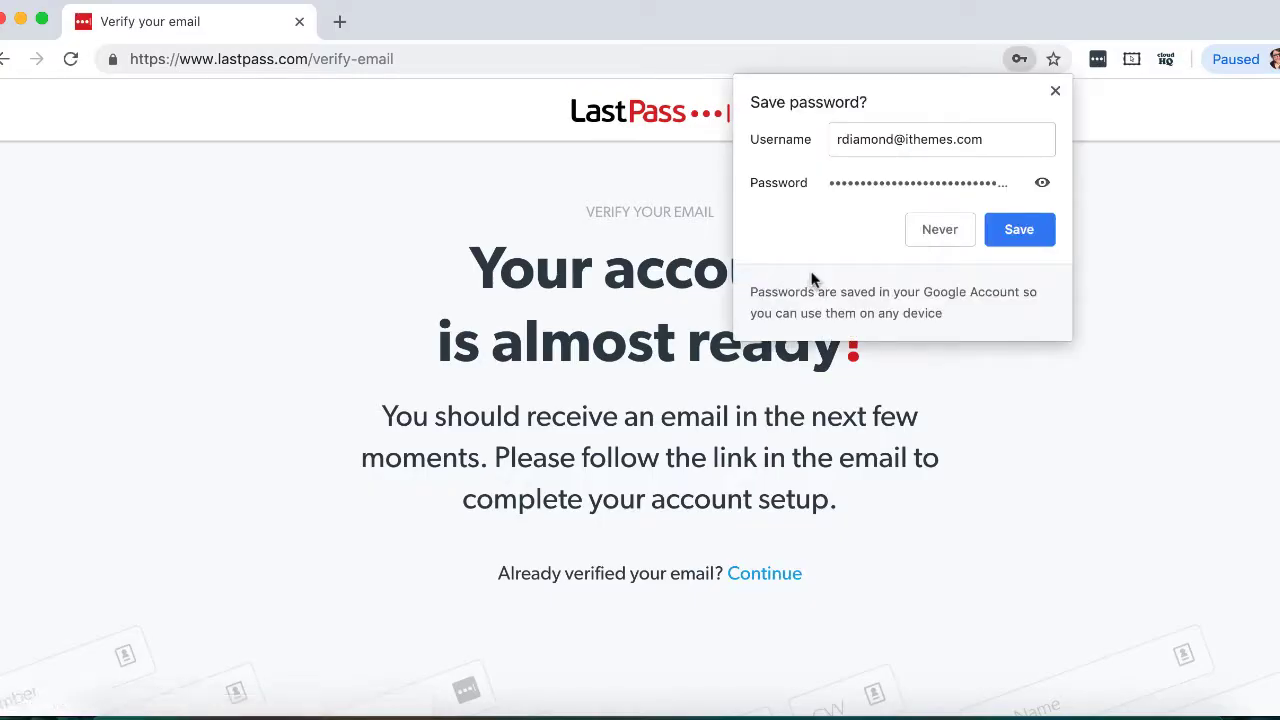
click(940, 230)
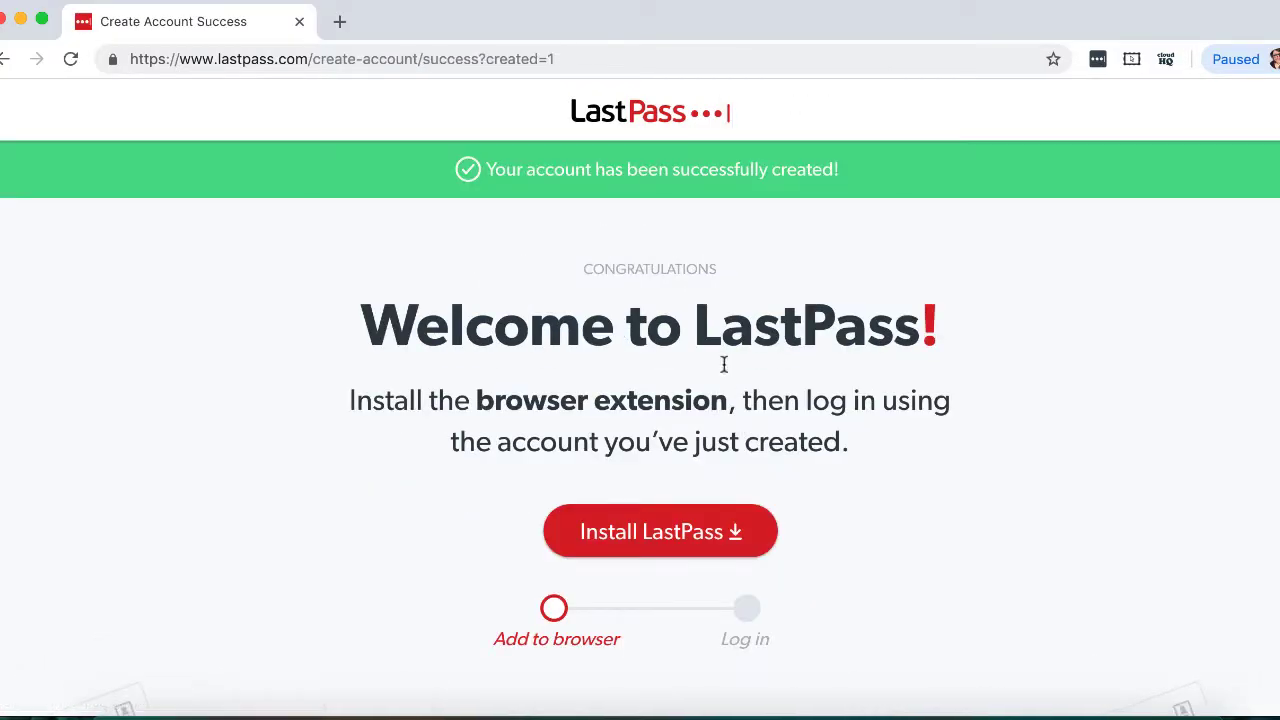
scroll(659, 395, down, 1)
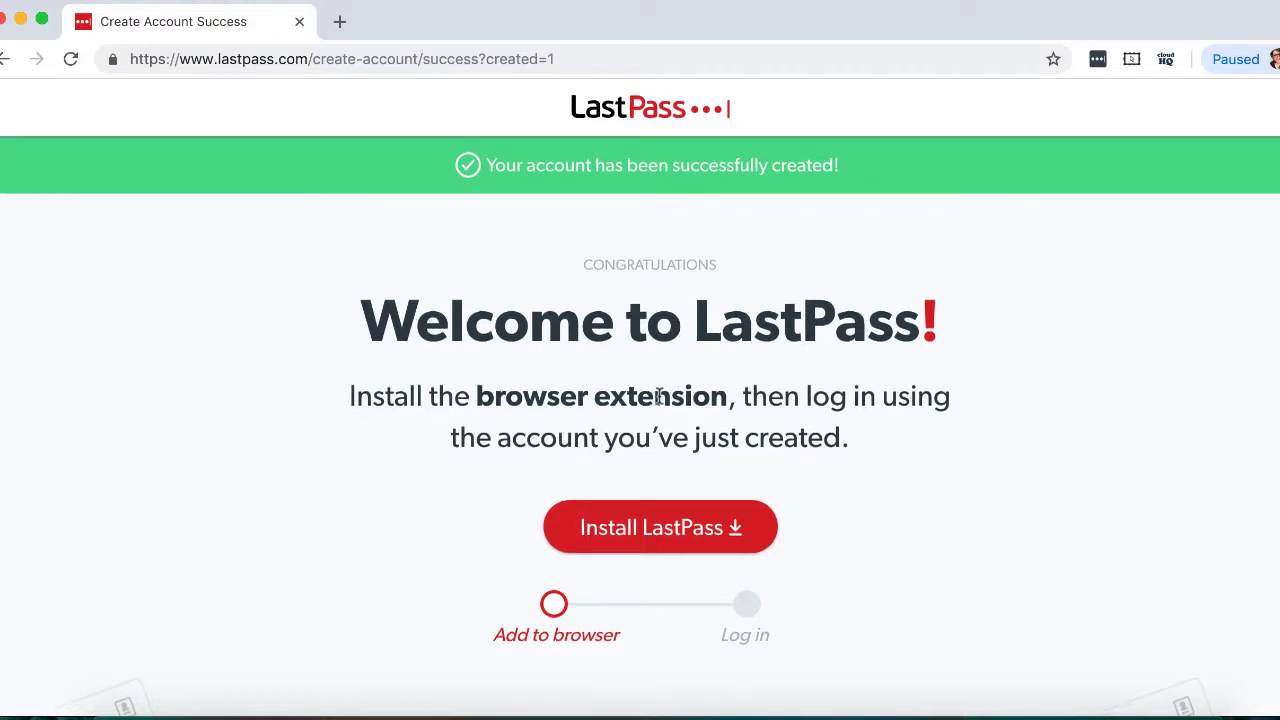
scroll(657, 373, down, 2)
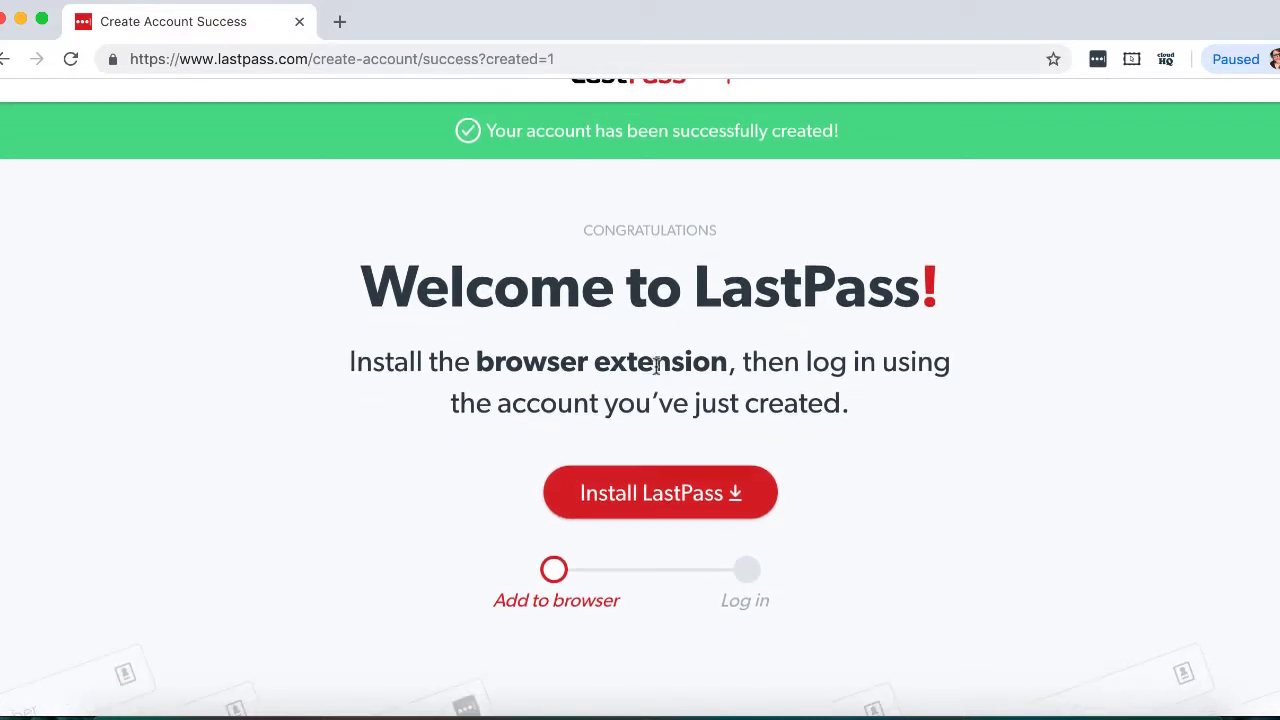
scroll(655, 372, down, 1)
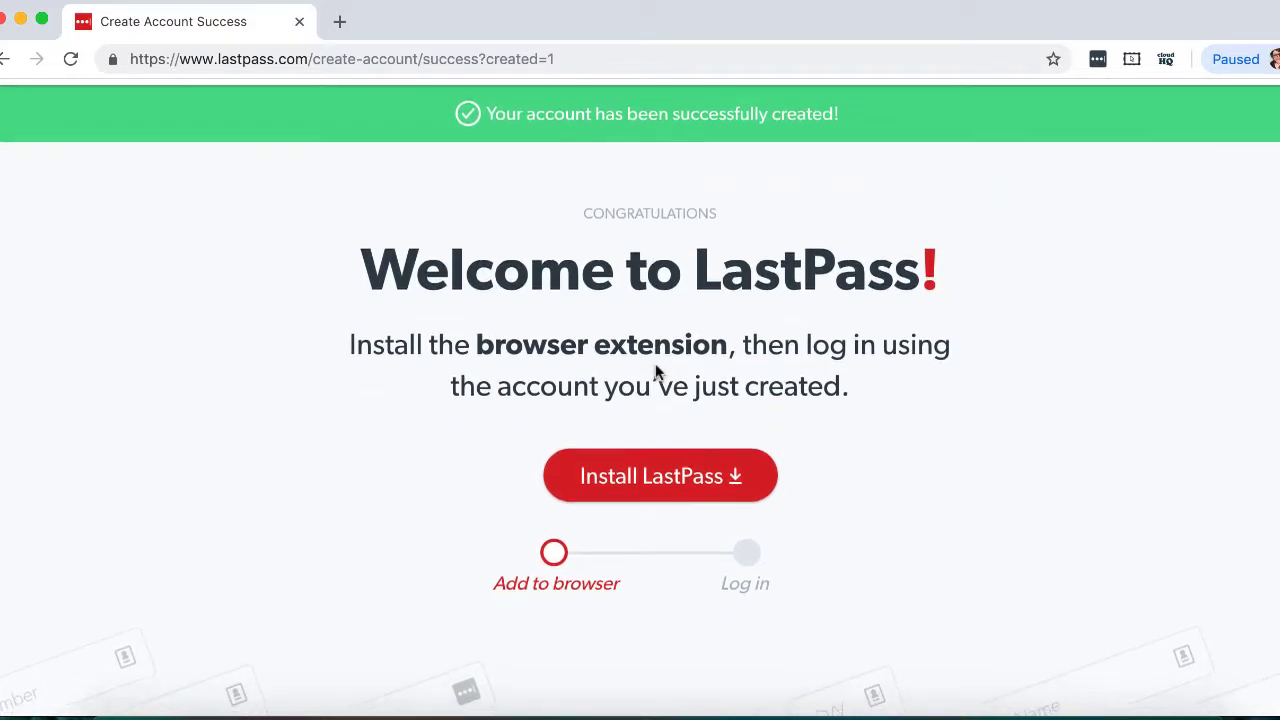
scroll(655, 372, down, 1)
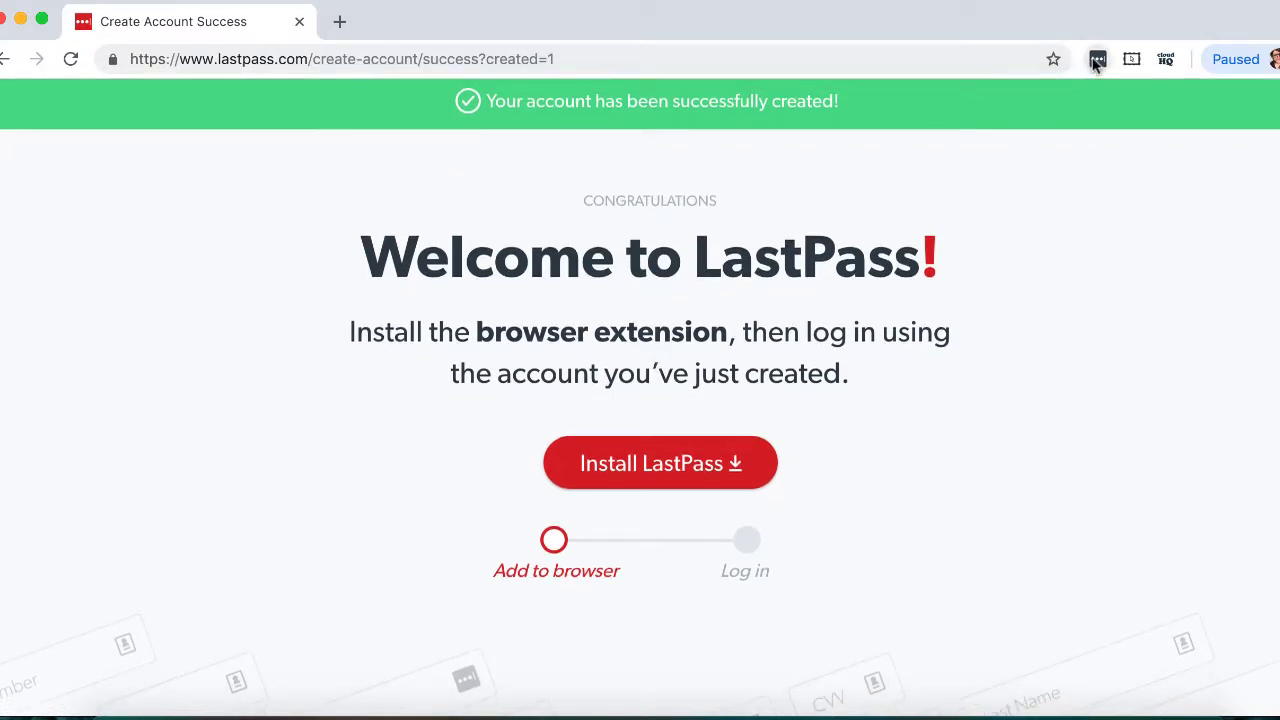
scroll(805, 320, down, 5)
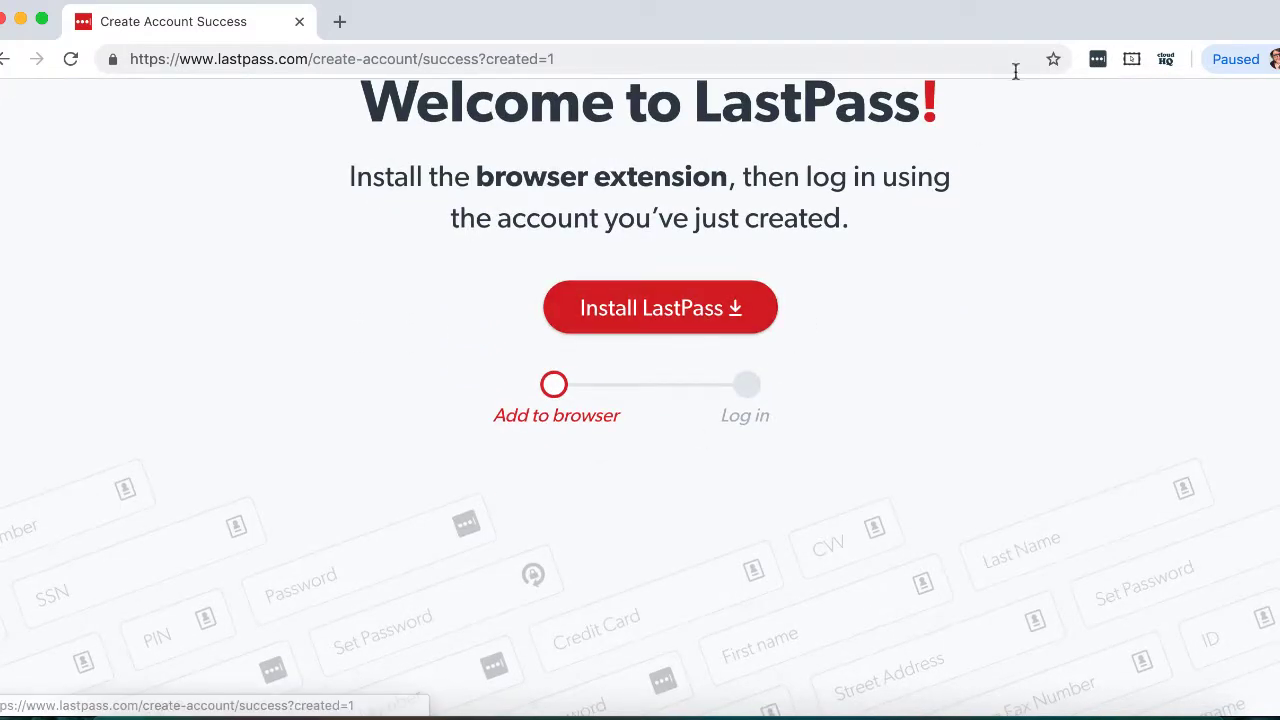
- Log in through the LastPass extension and postpone the first-password suggestions to reach the empty vault
click(1097, 62)
click(814, 417)
mouse_move(891, 98)
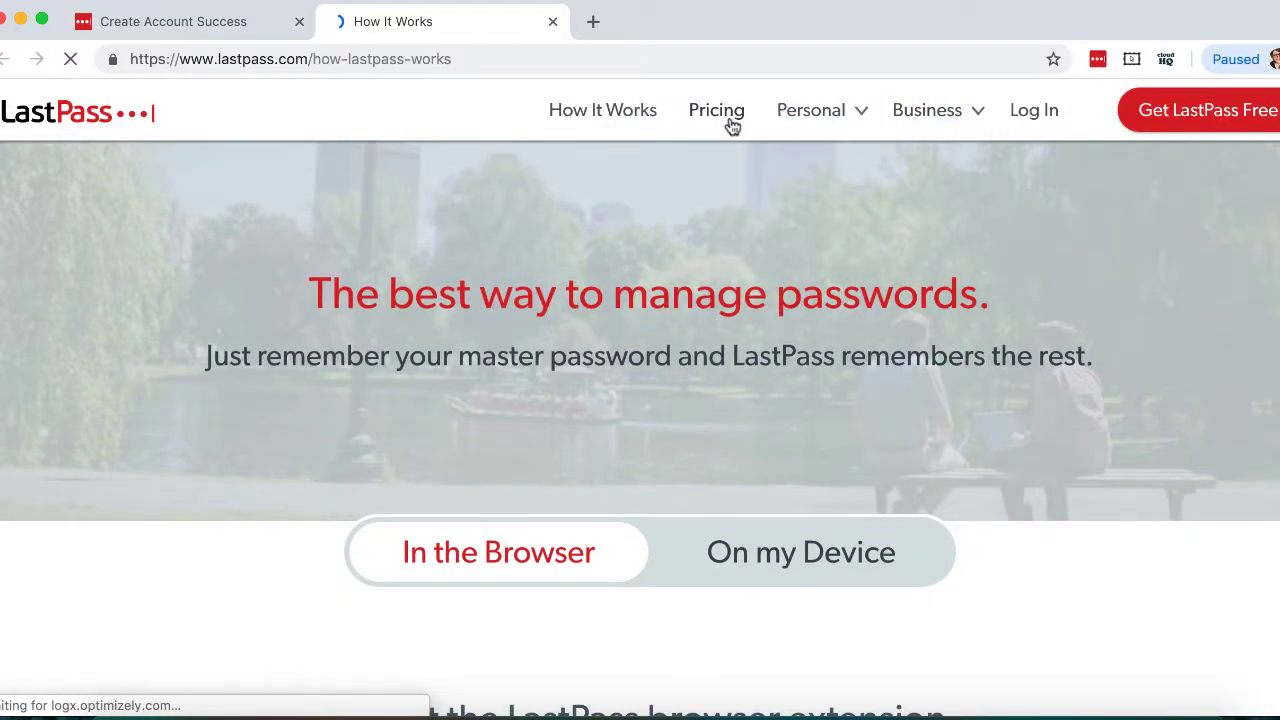
scroll(552, 249, down, 1)
scroll(493, 247, down, 3)
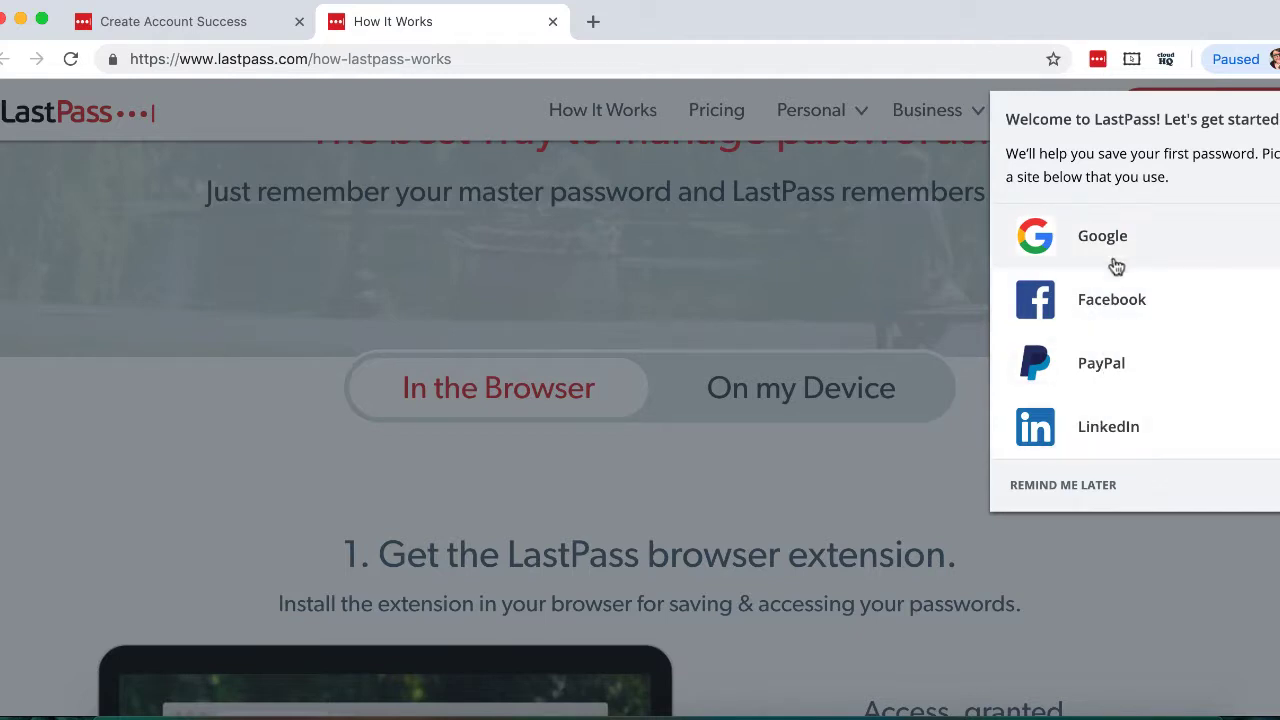
click(1107, 490)
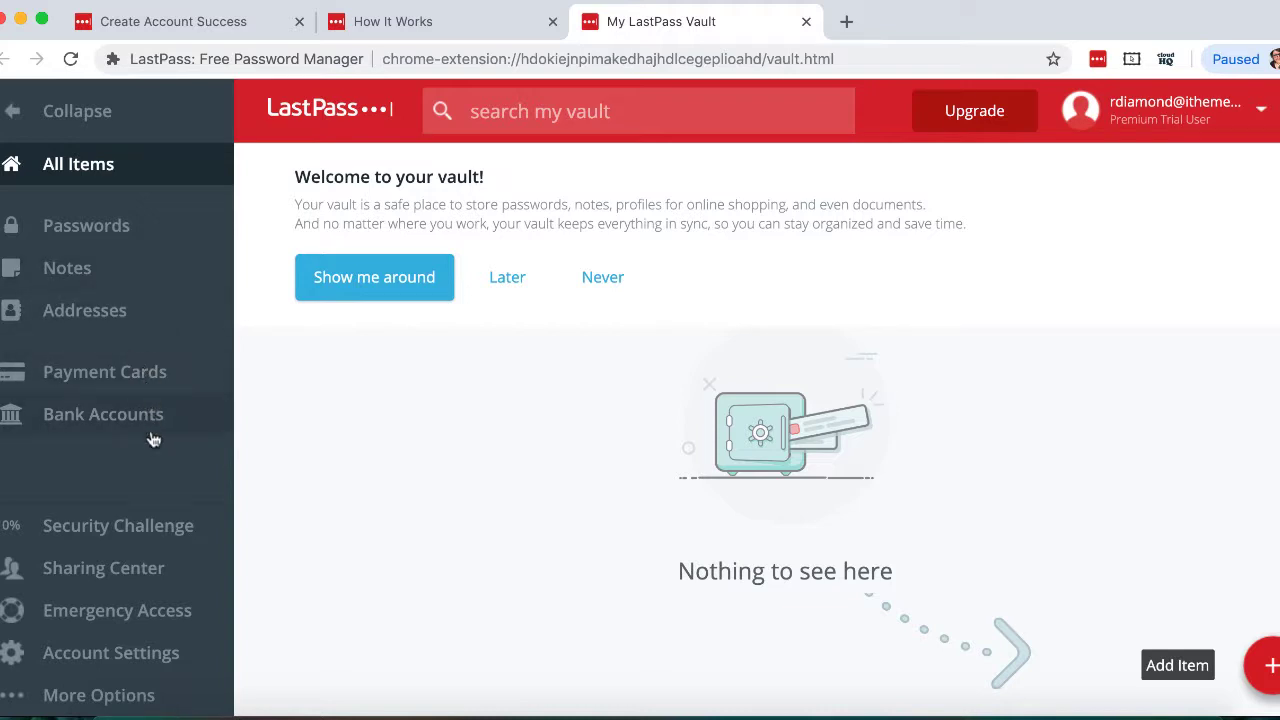
- Open the Emergency Access section
click(190, 608)
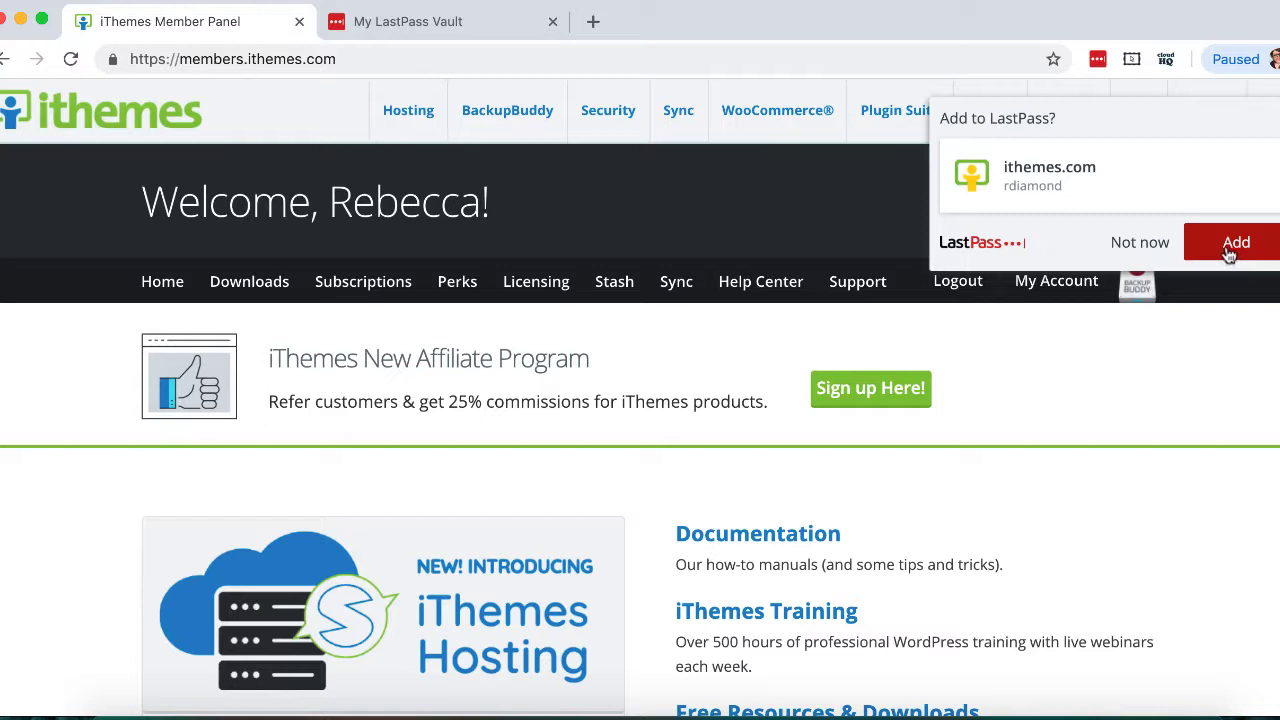
- Save the ithemes.com login and return to the vault tab to see it listed
click(1229, 252)
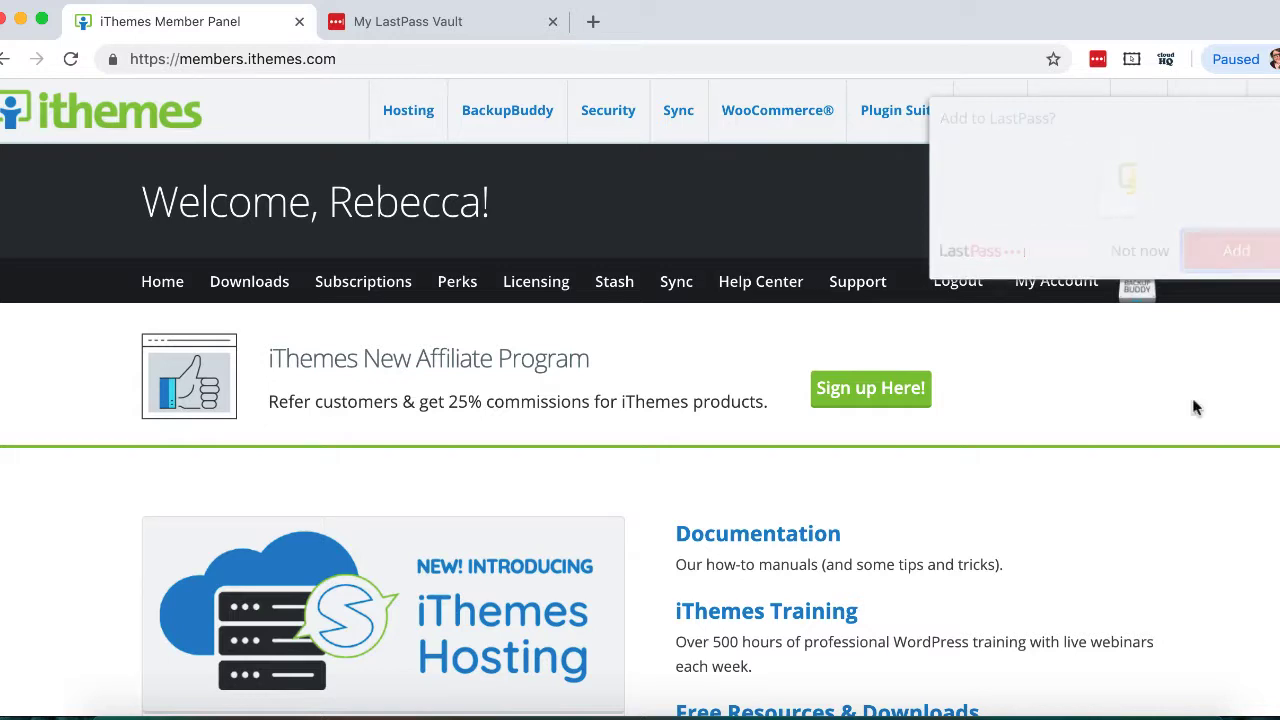
key(ctrl+Tab)
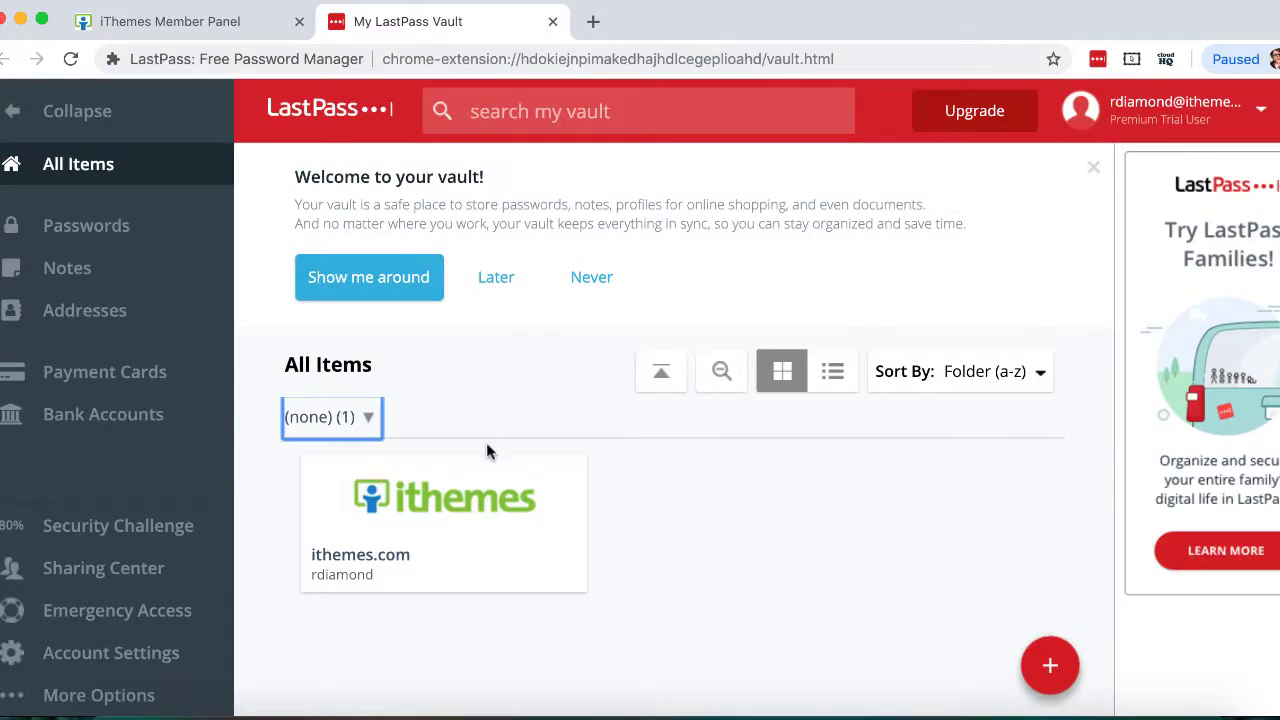
mouse_move(497, 563)
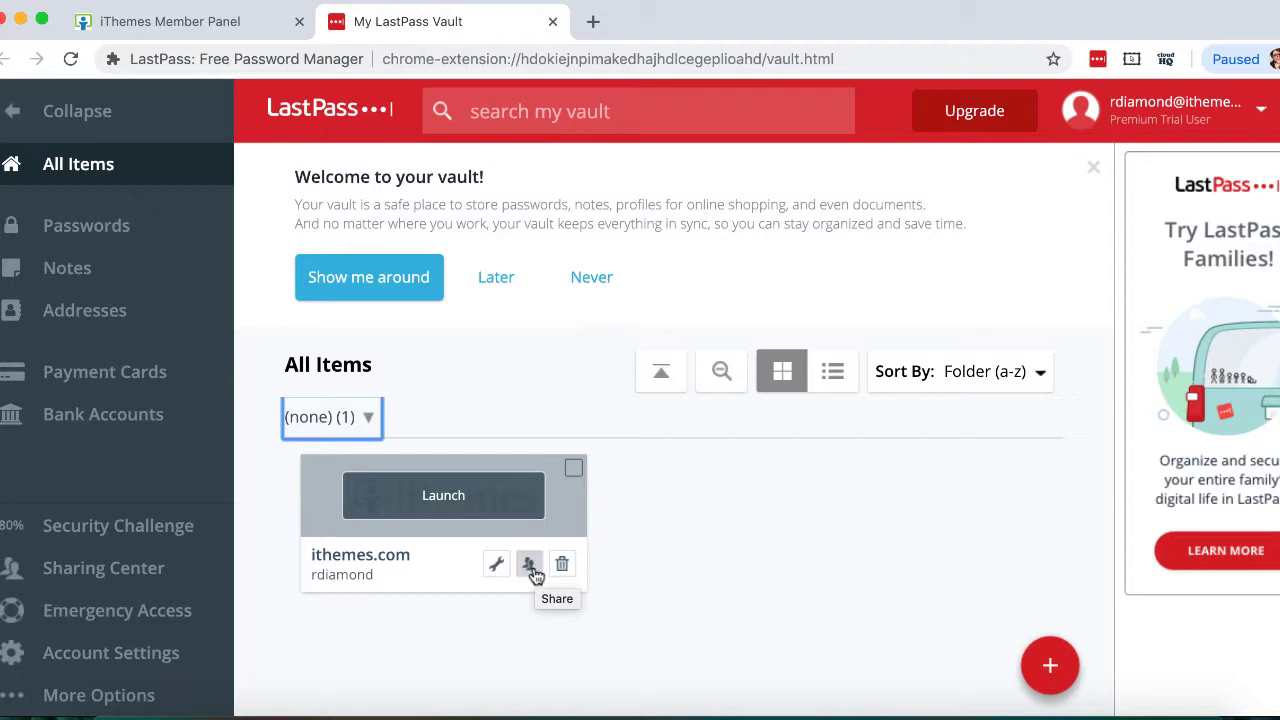
- Share the ithemes.com login with the recipient's email, leaving password viewing disallowed
click(530, 566)
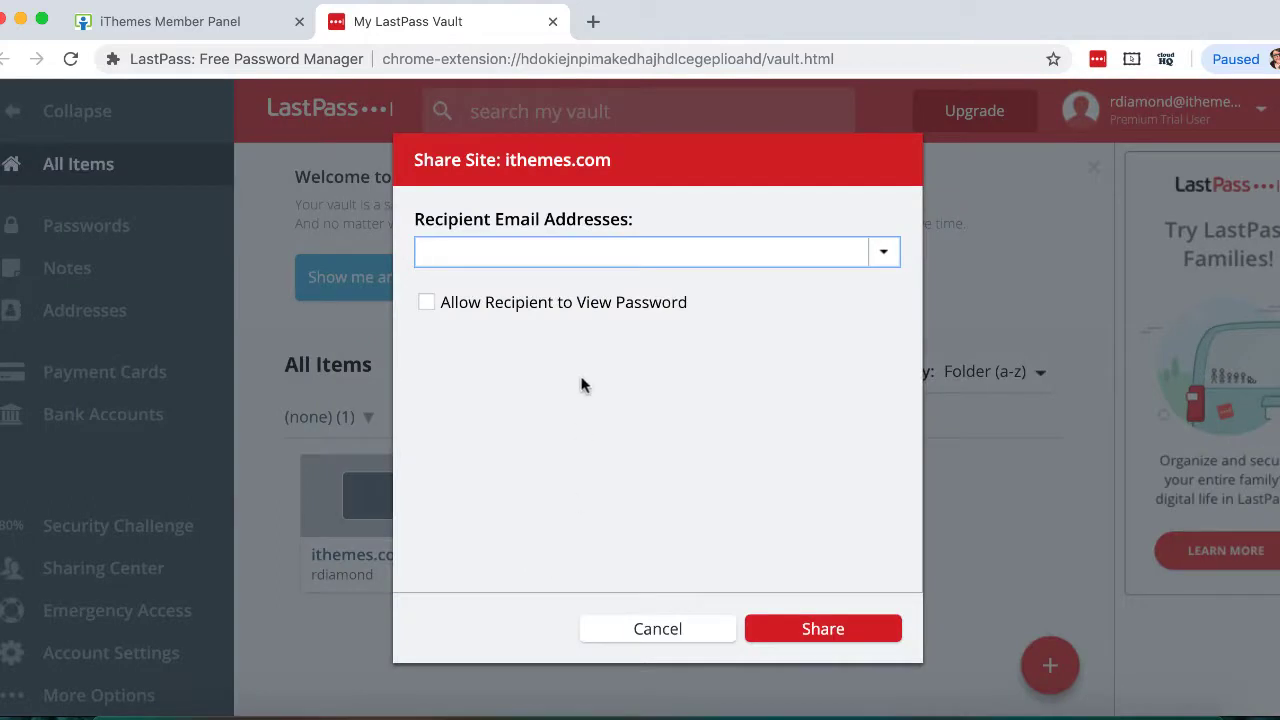
key(super+v)
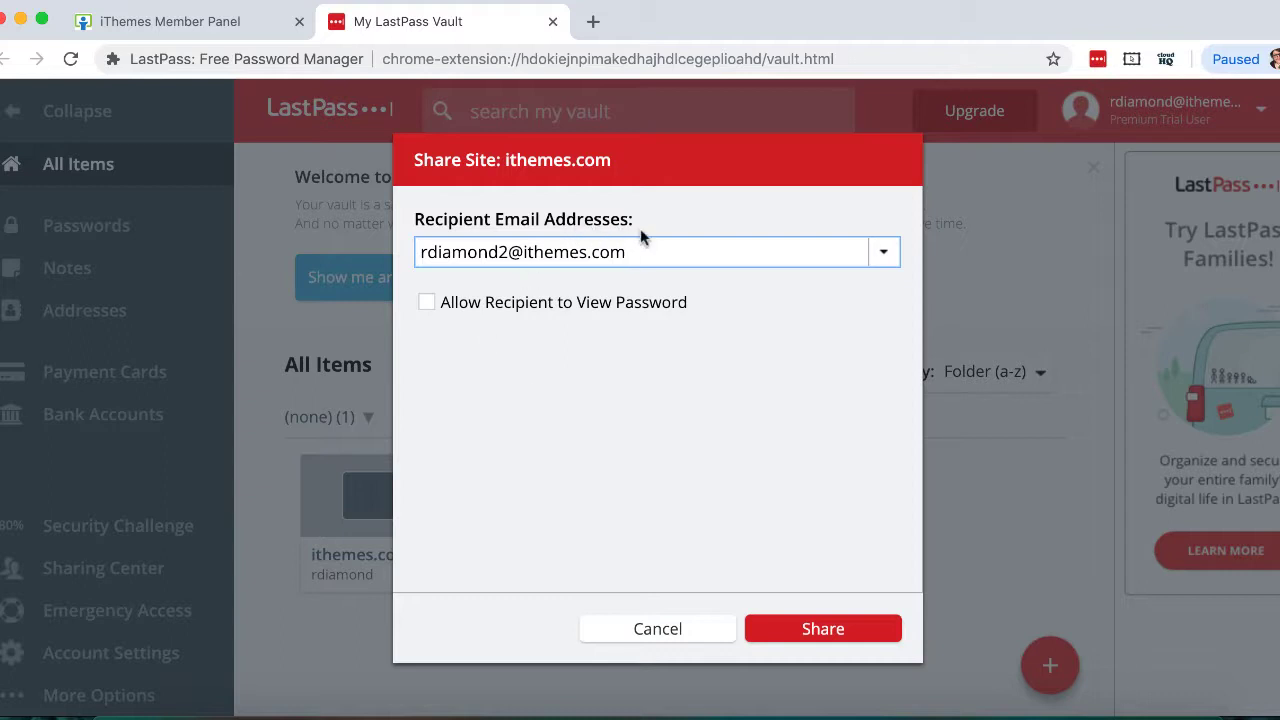
click(430, 302)
click(430, 302)
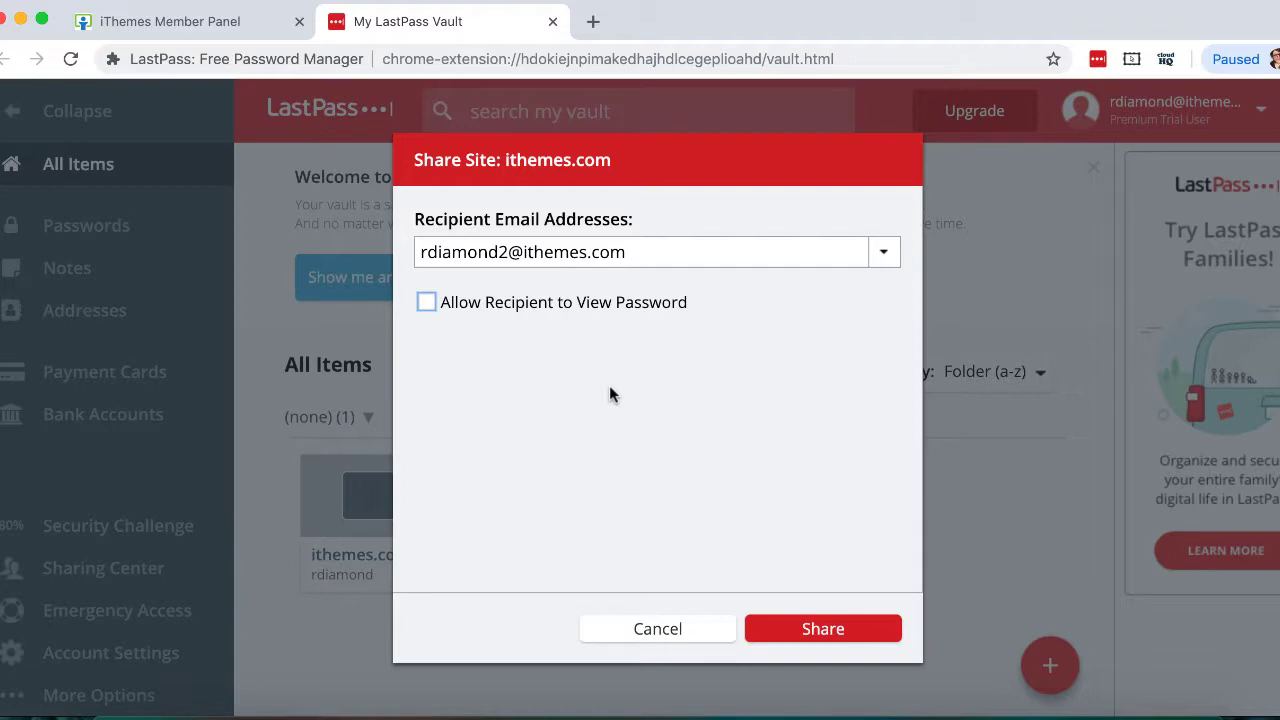
- Send the ithemes.com share and select the pending shares under Shared with Me
click(802, 622)
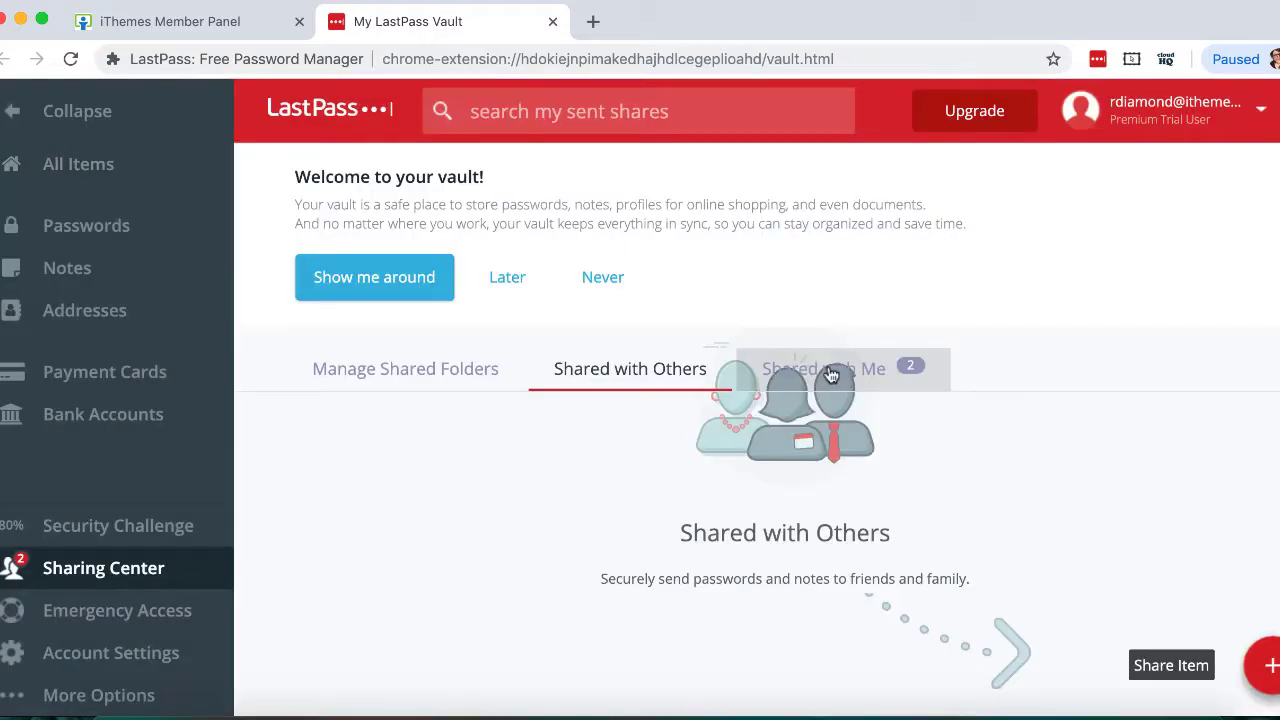
click(830, 374)
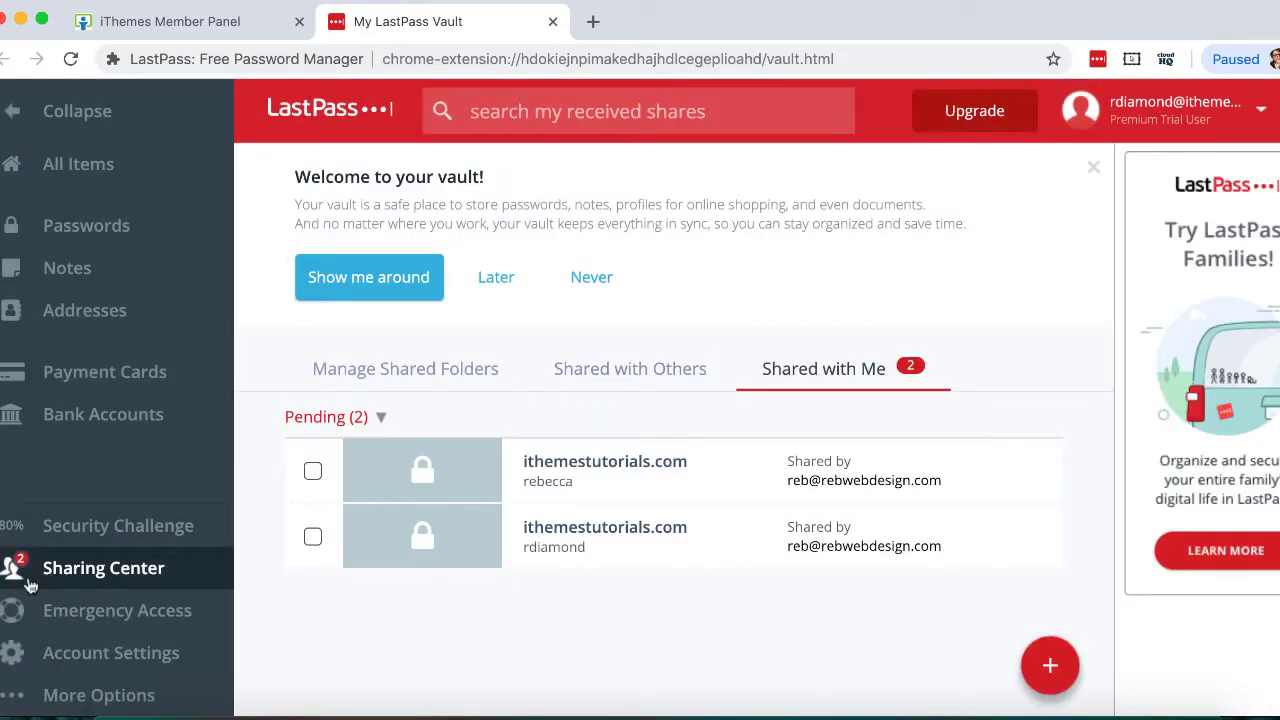
click(312, 471)
click(311, 535)
- Accept the first ithemestutorials.com share and verify its password cannot be revealed
click(412, 471)
click(908, 518)
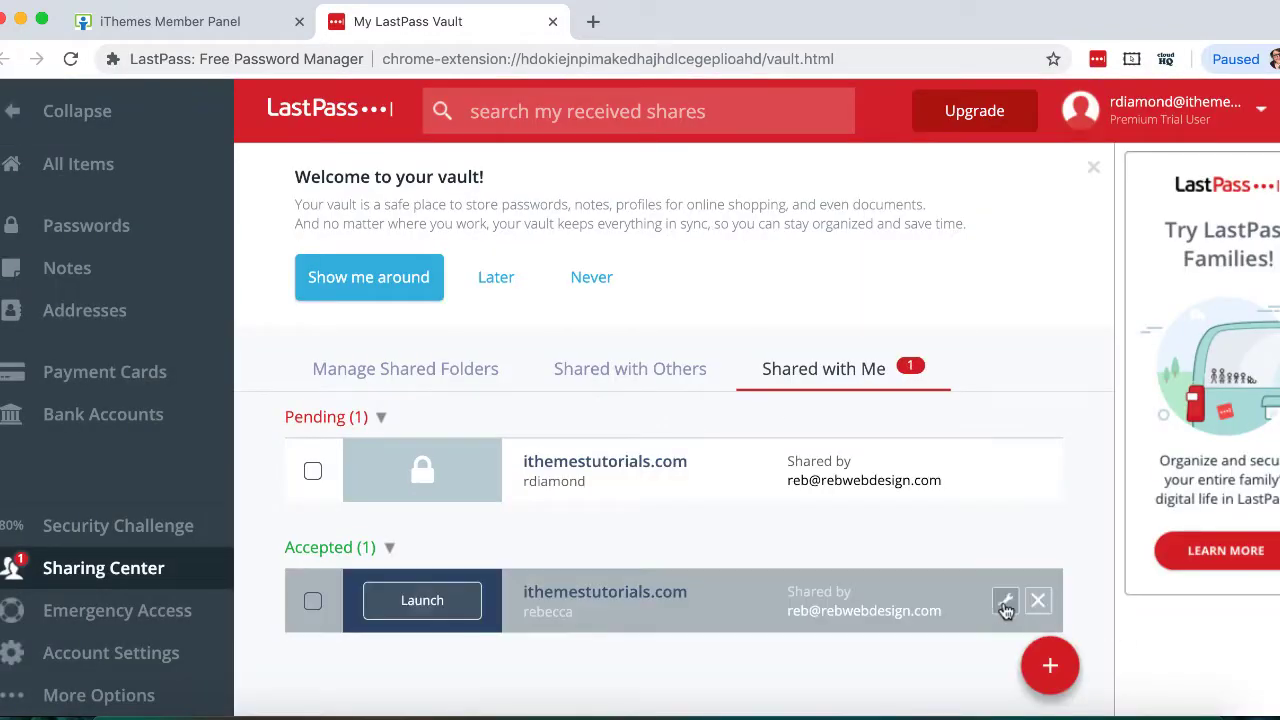
click(1005, 602)
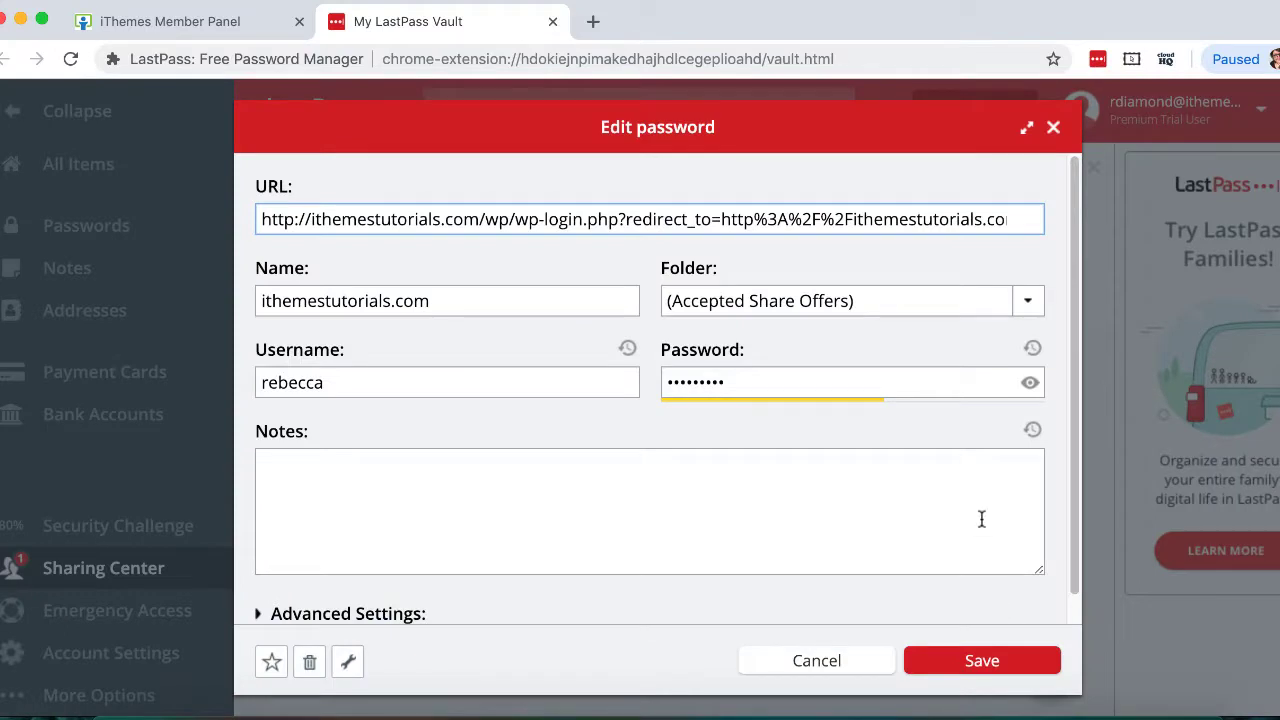
click(1033, 384)
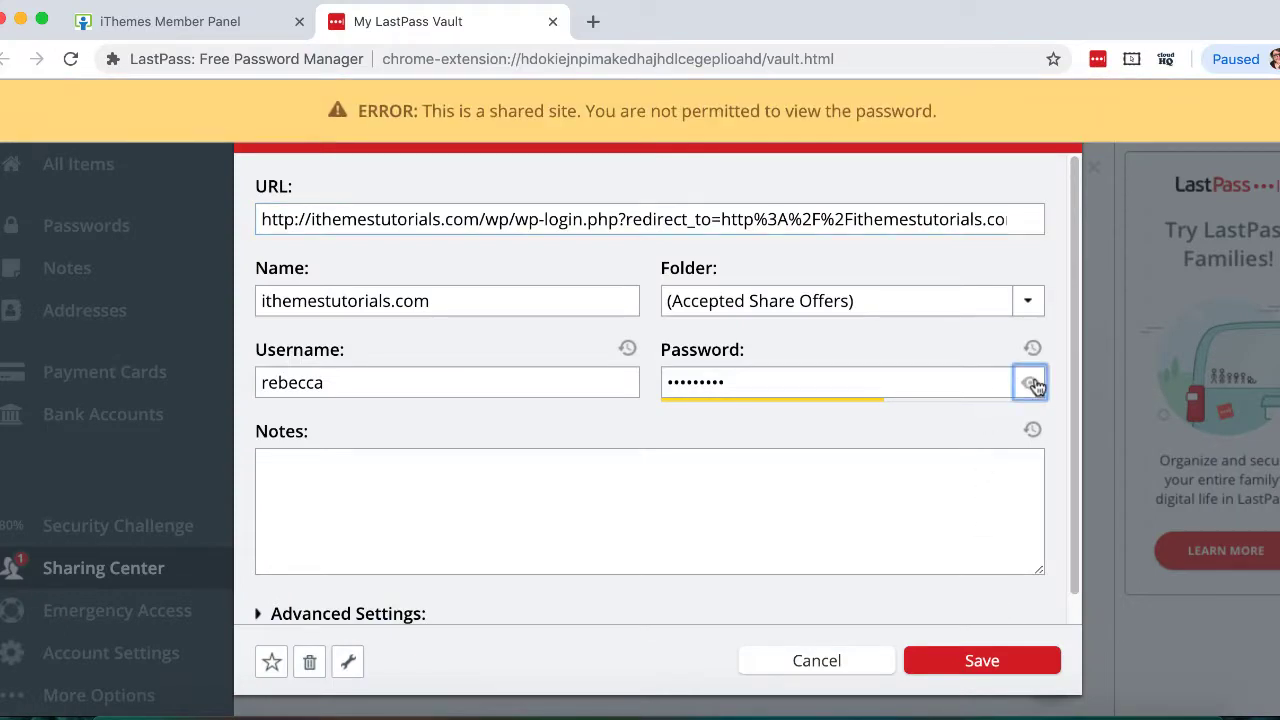